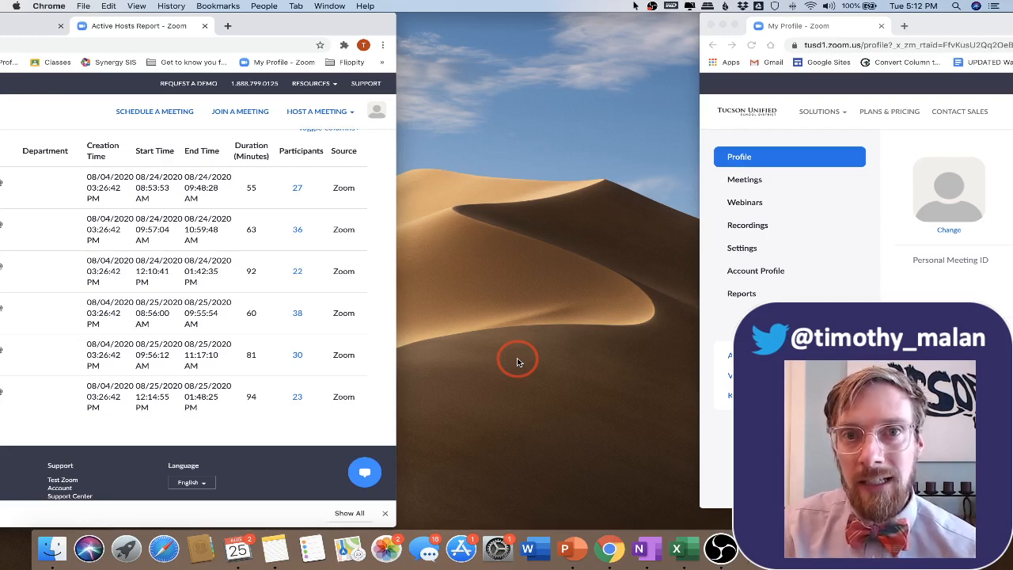
Switch to the participants report in Excel and start splitting the full-name column A as delimited text
key("ctrl+Right")
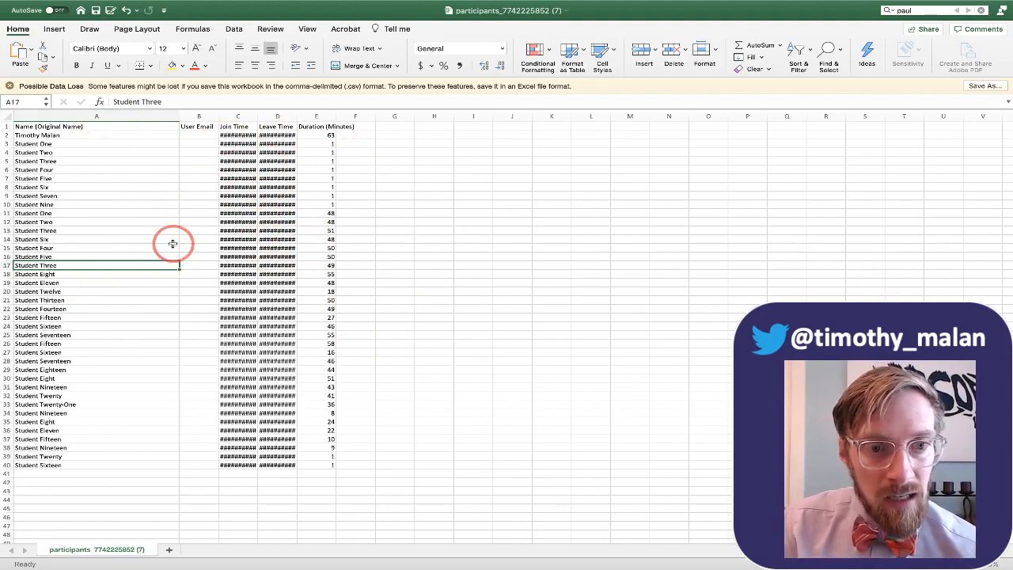
left_click(123, 220)
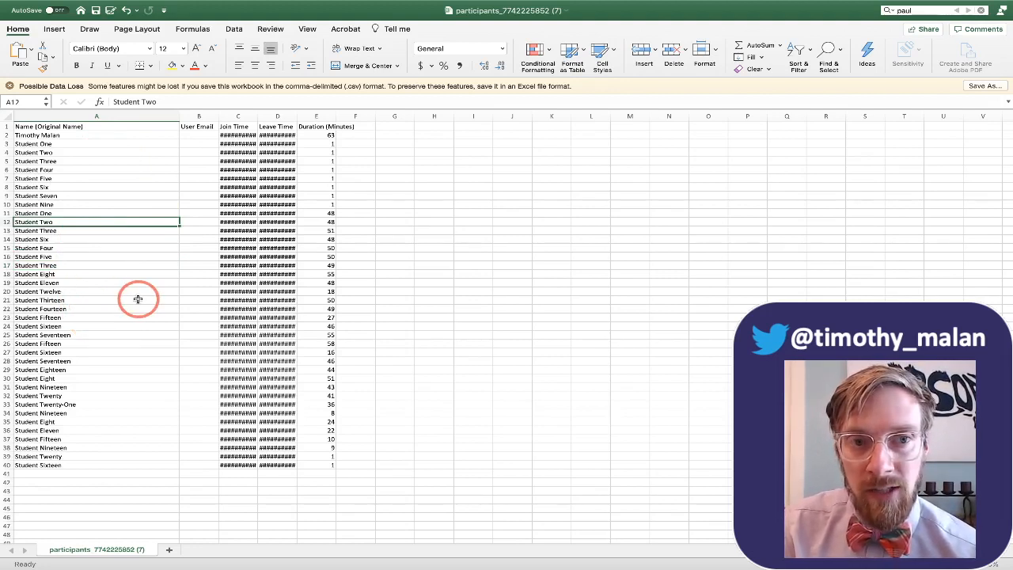
left_click(120, 118)
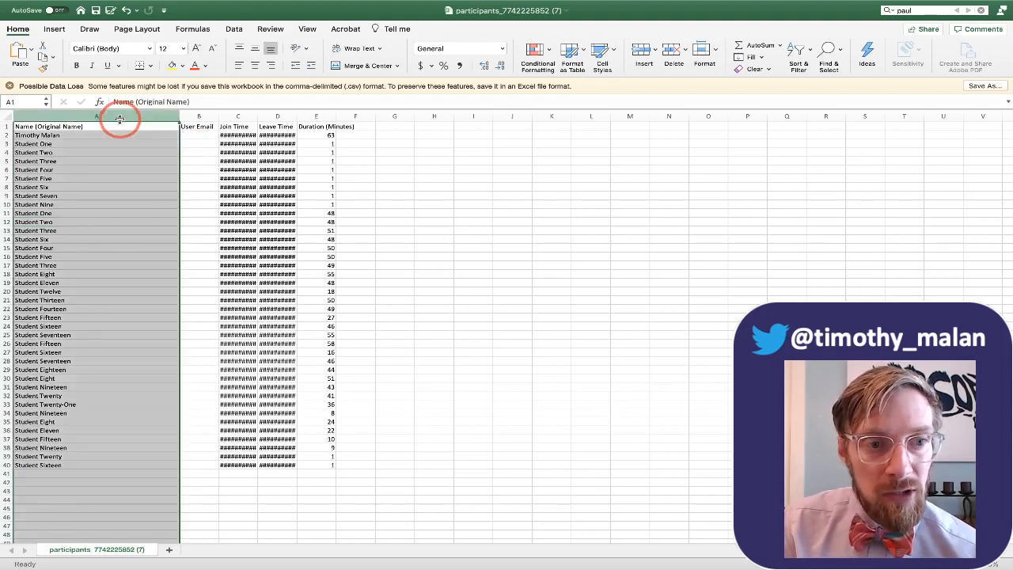
left_click(235, 30)
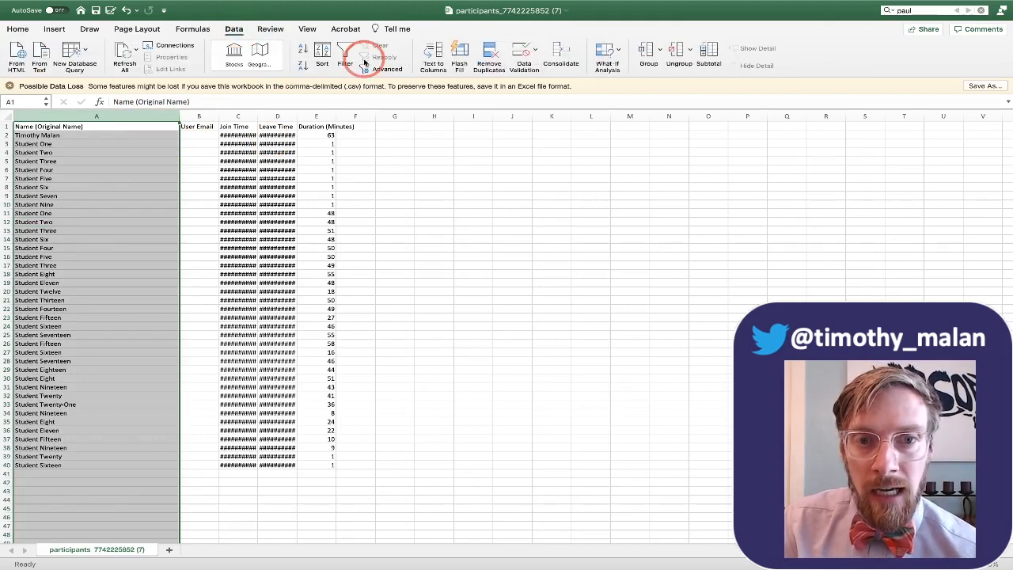
left_click(440, 57)
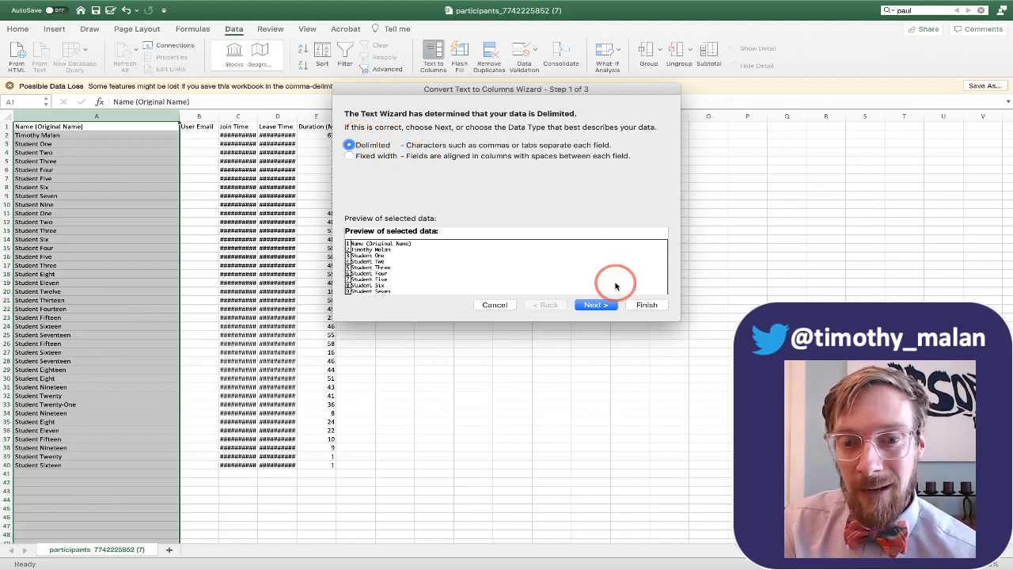
left_click(591, 305)
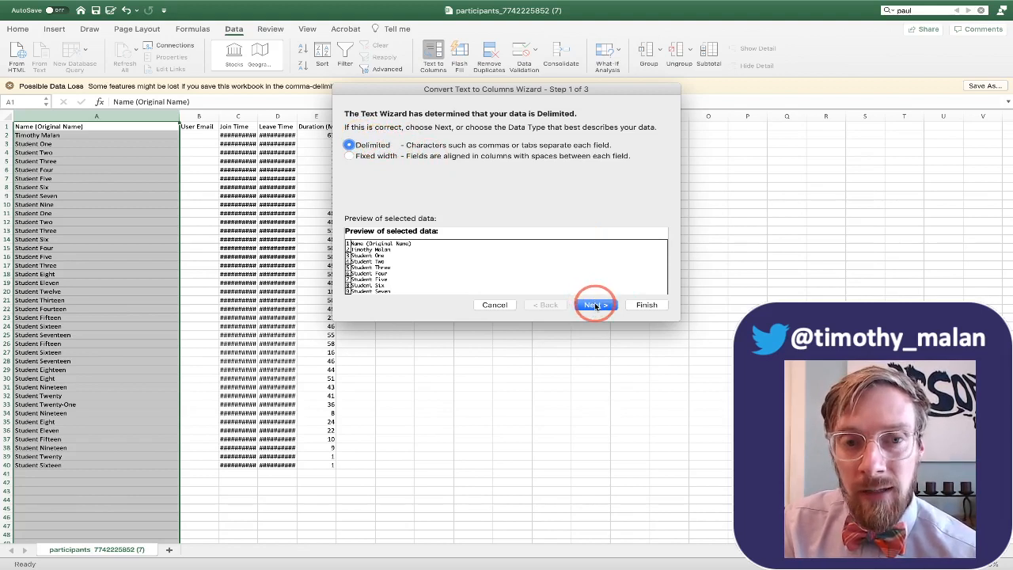
left_click(596, 305)
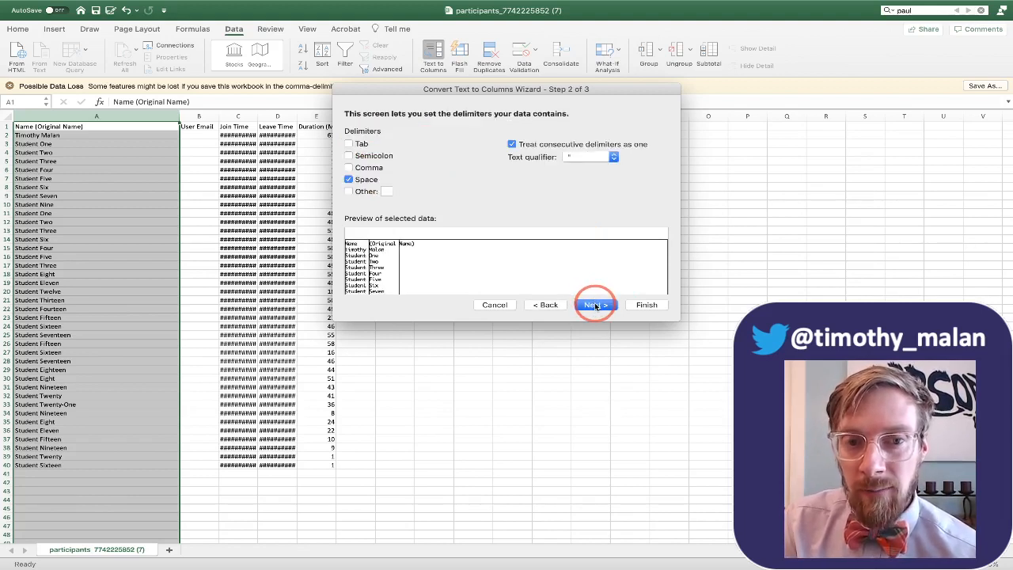
Split column A with Space as the only delimiter, keeping General format and destination $A$1, and replace the existing data
left_click(348, 143)
left_click(349, 181)
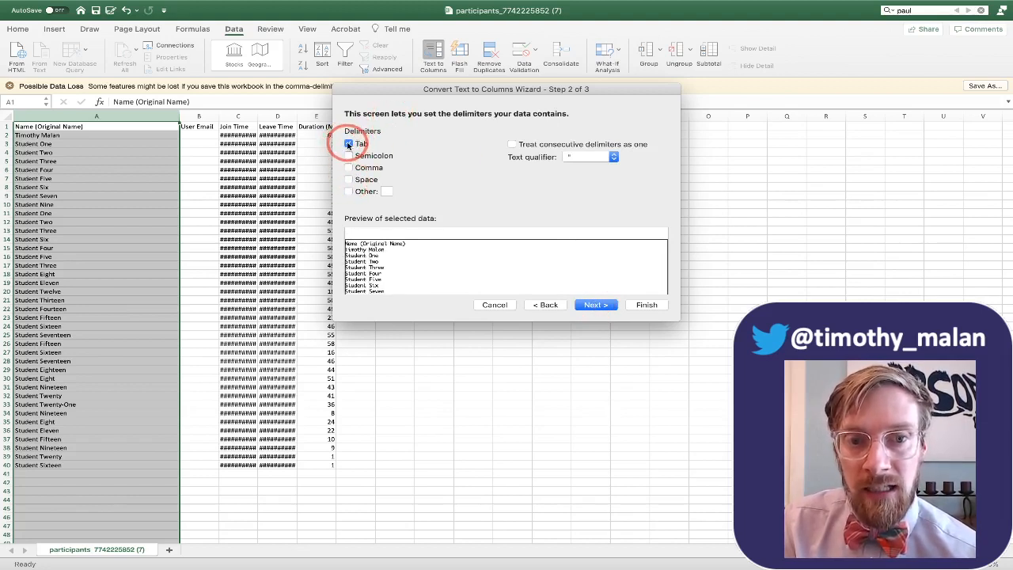
left_click(348, 144)
left_click(349, 180)
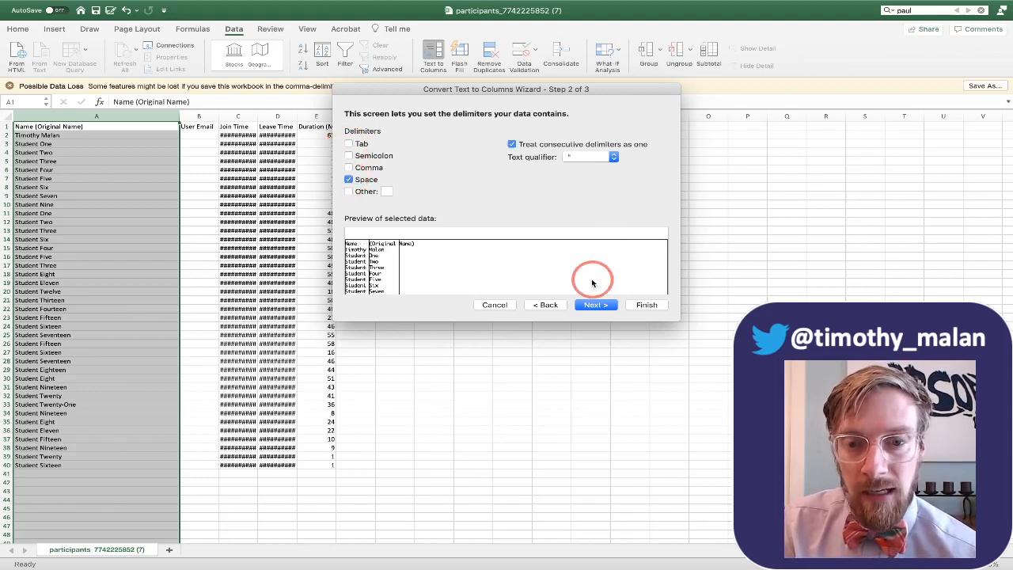
left_click(591, 306)
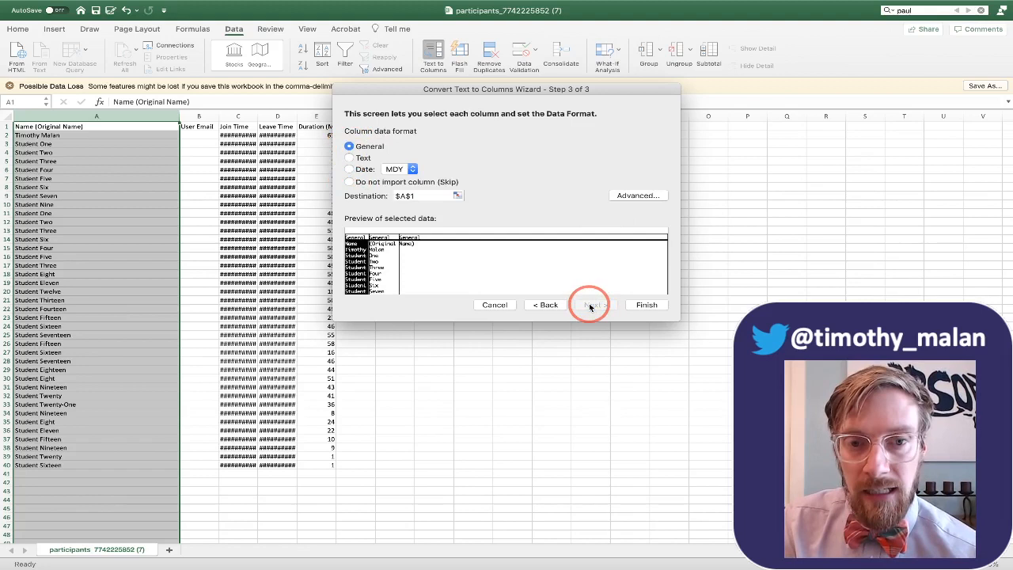
left_click(644, 304)
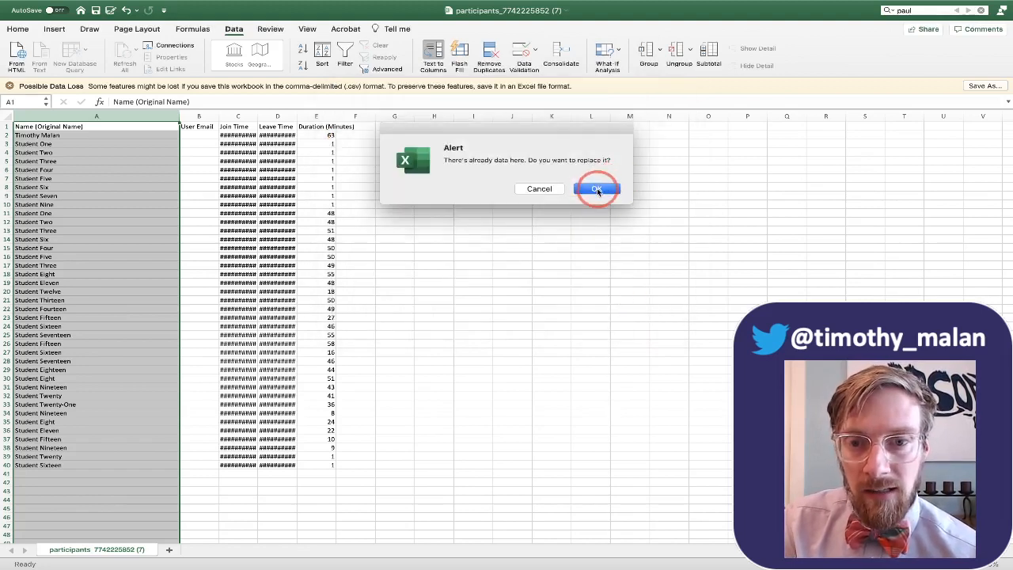
left_click(597, 188)
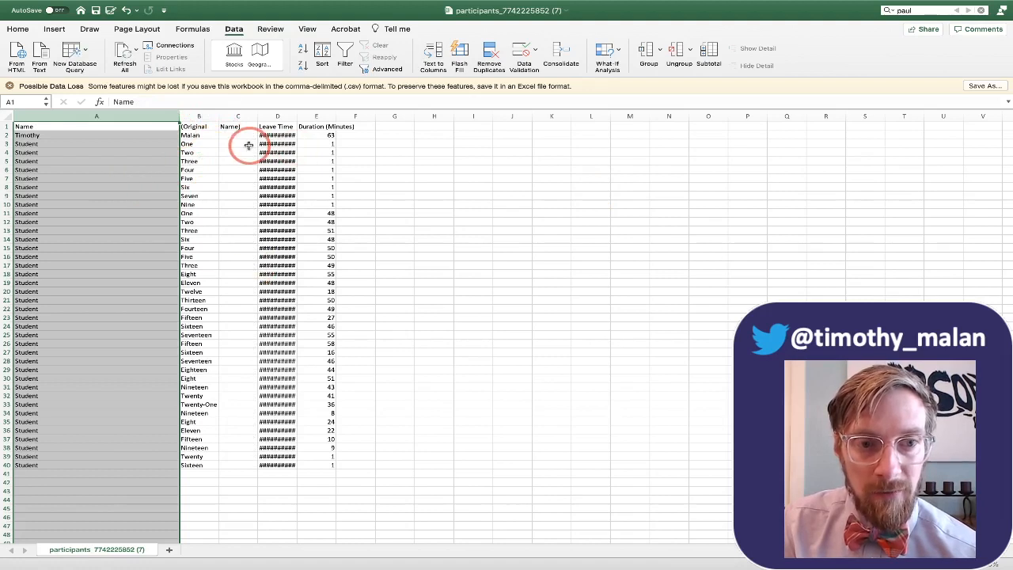
Sort the sheet from A to Z by the last names in column B, expanding the selection to the adjacent data
left_click(199, 116)
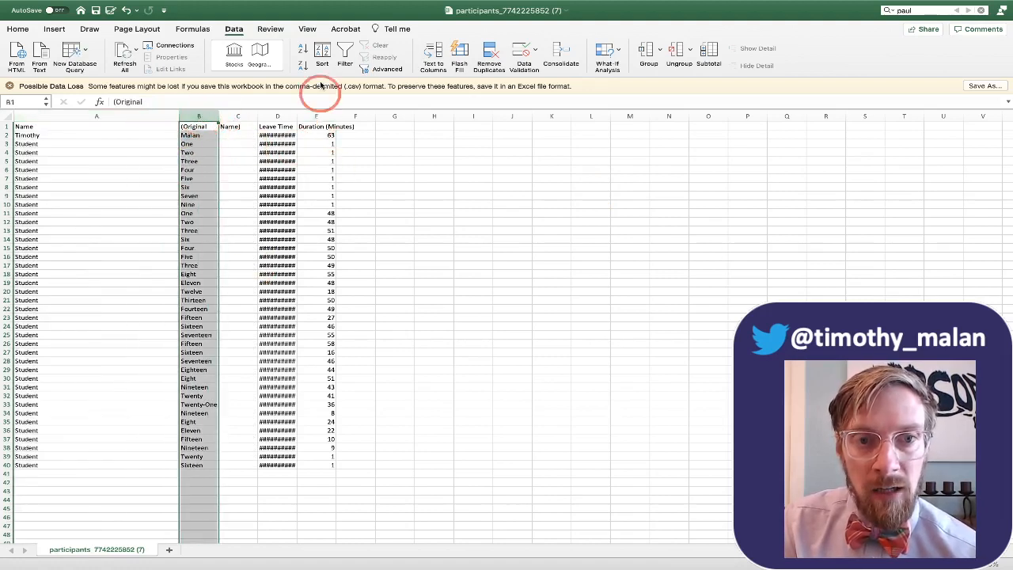
left_click(305, 49)
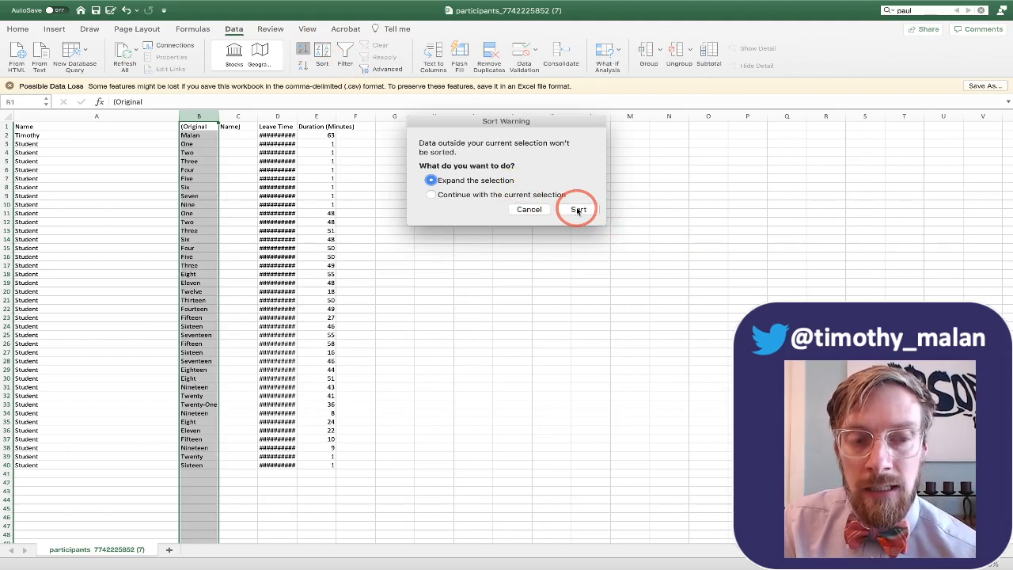
left_click(578, 210)
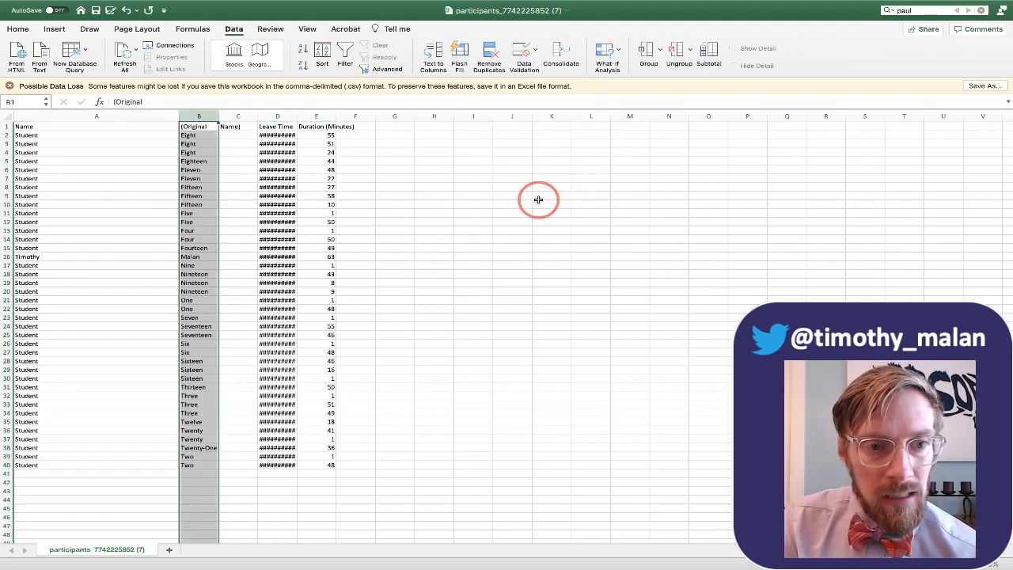
left_click(485, 198)
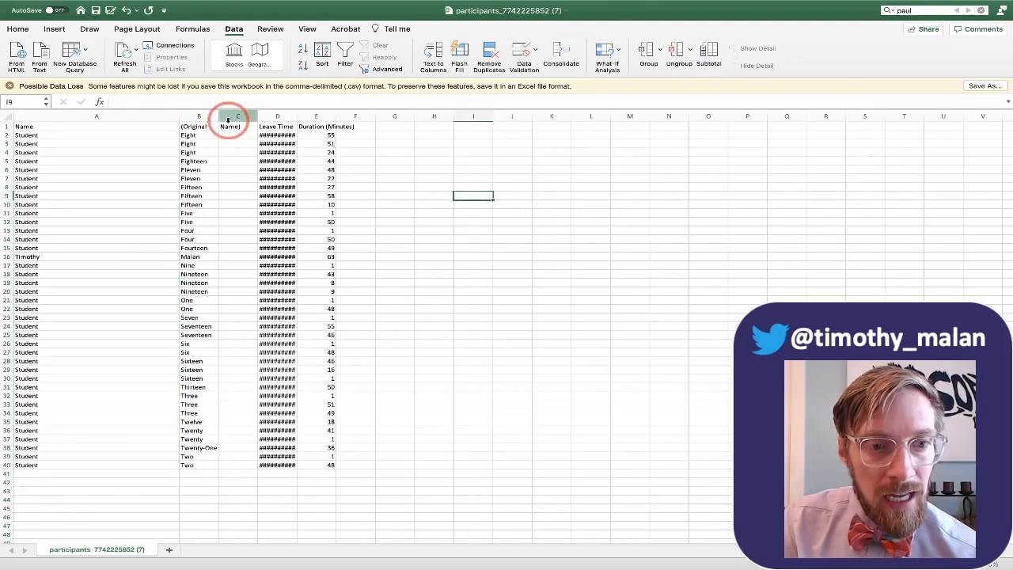
Review the sorted last names in column B from the first entry to the last
left_click(201, 116)
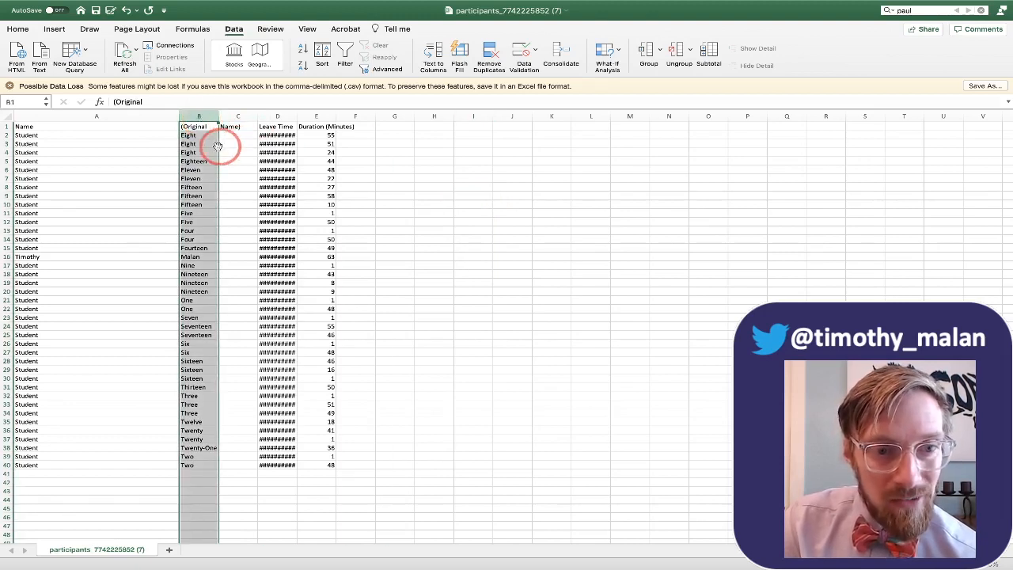
left_click(214, 144)
left_click(212, 136)
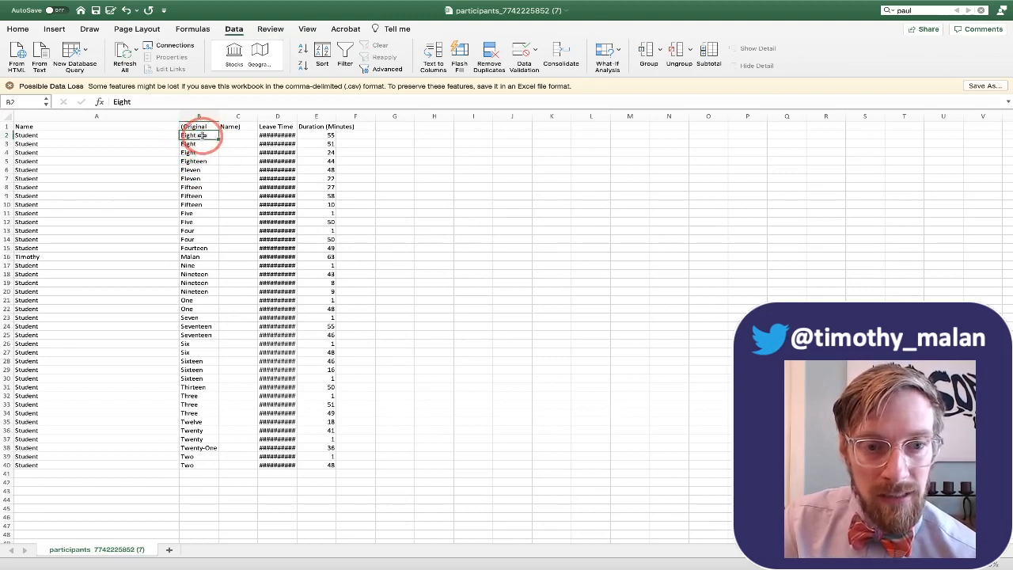
left_click(189, 466)
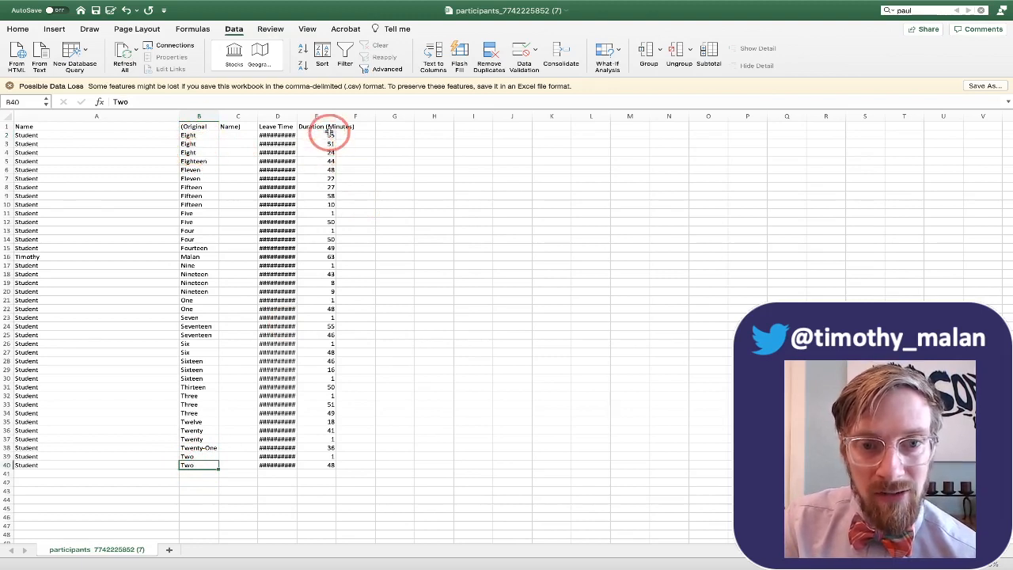
Examine the repeated participant entries in rows 2 to 4 and compare their durations in column E
left_click(195, 136)
left_click(198, 143)
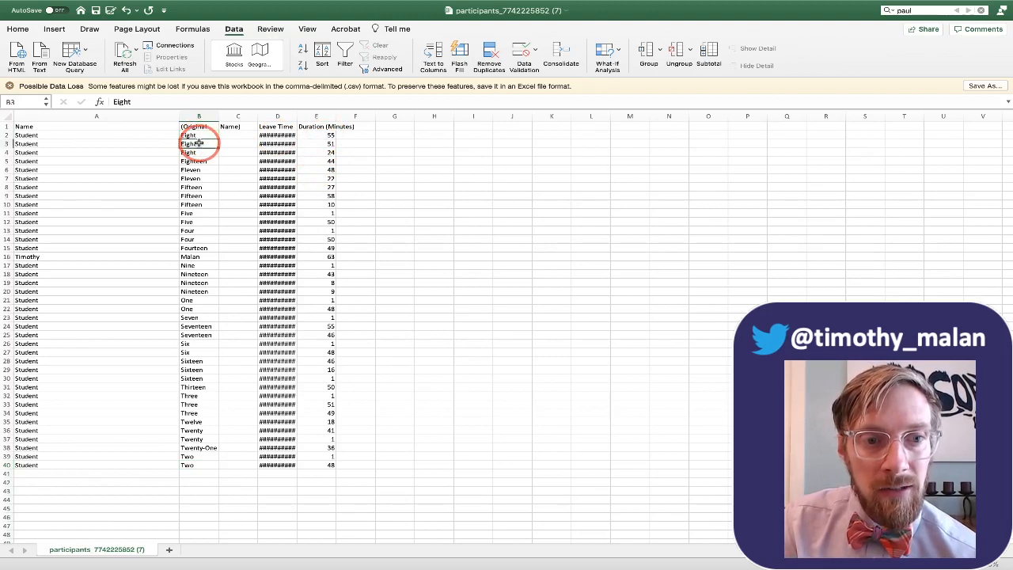
left_click(199, 152)
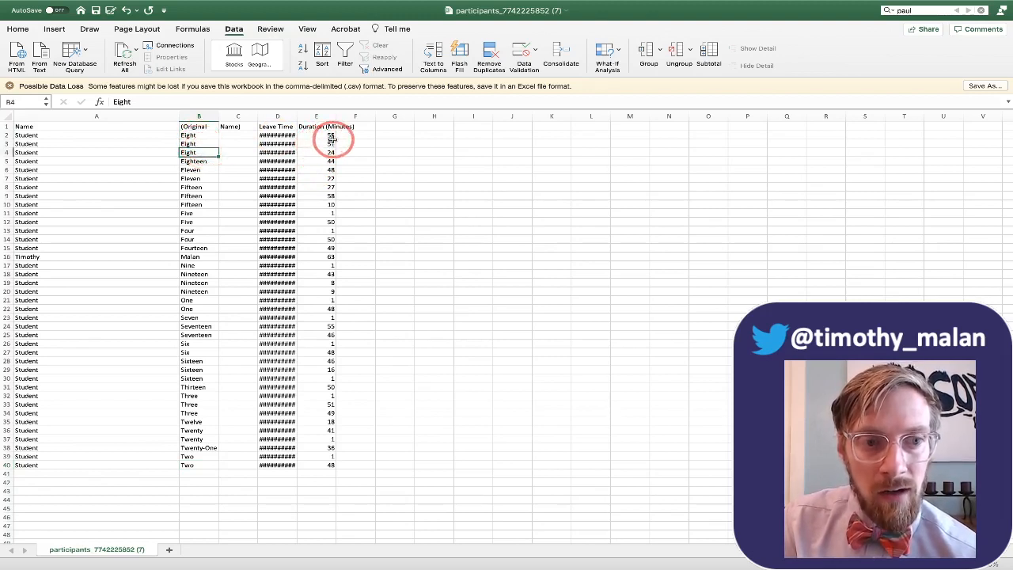
left_click(328, 136)
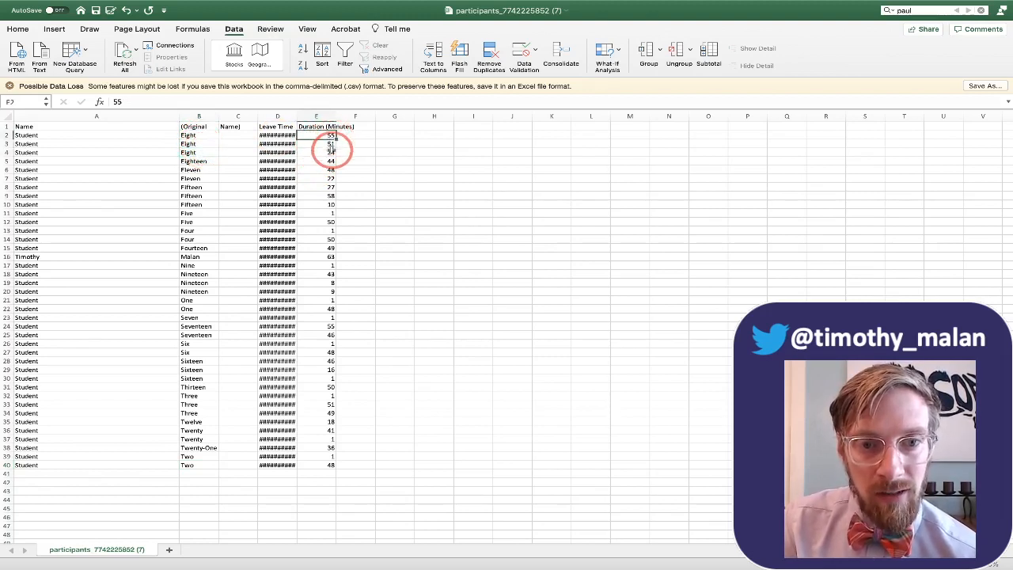
left_click(331, 144)
left_click(331, 152)
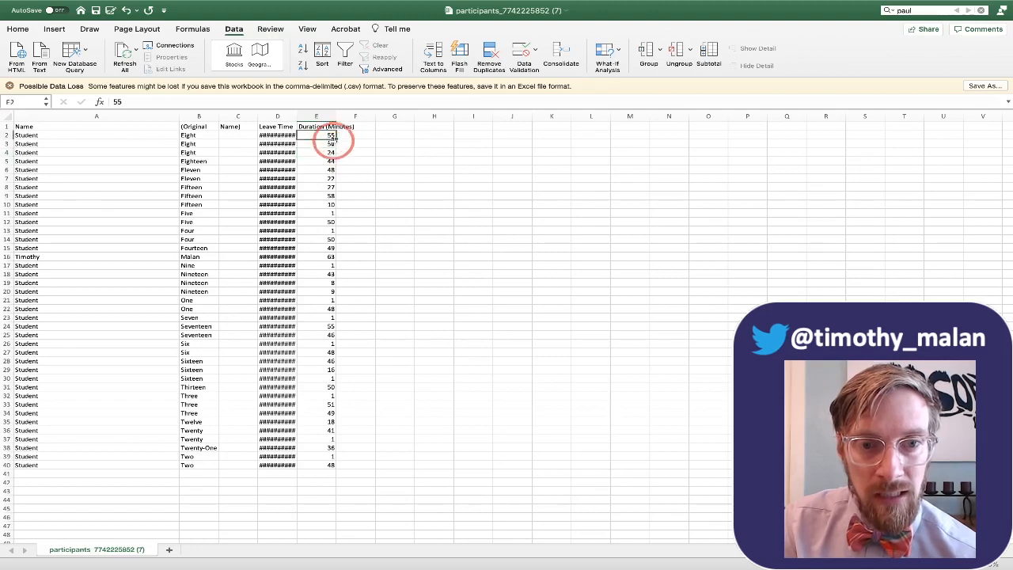
left_click(331, 145)
left_click(331, 152)
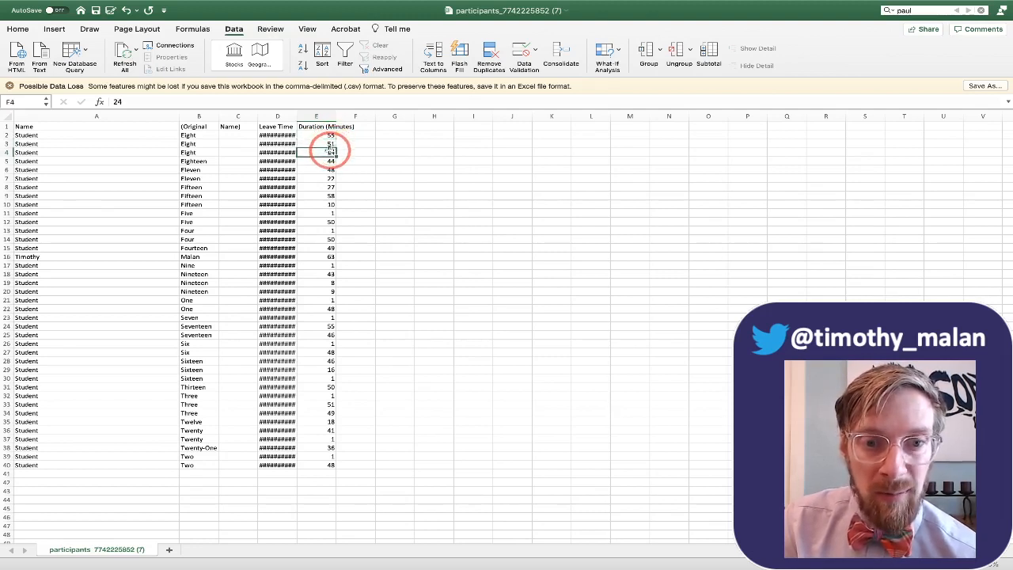